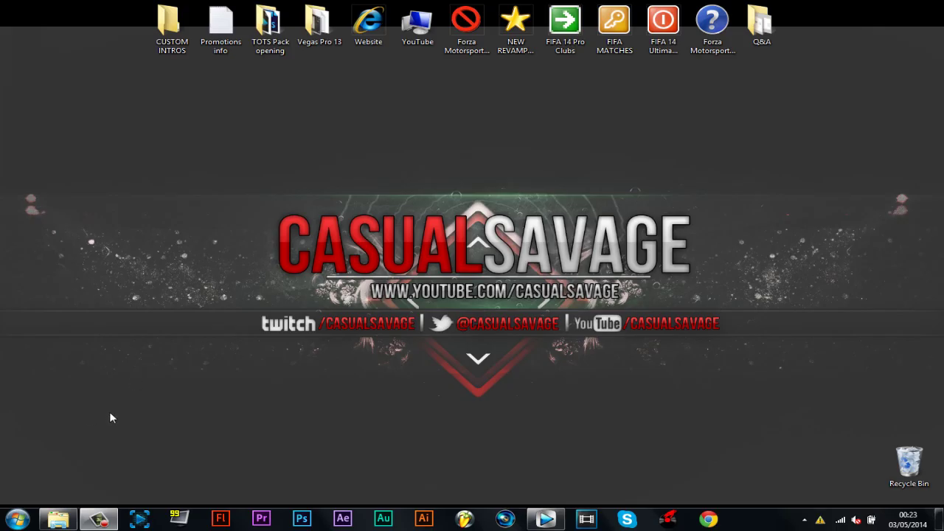
Restore the Vegas Pro 12.0 window with its empty untitled project from the taskbar
{"action": "left_click", "coordinate": [552, 515]}
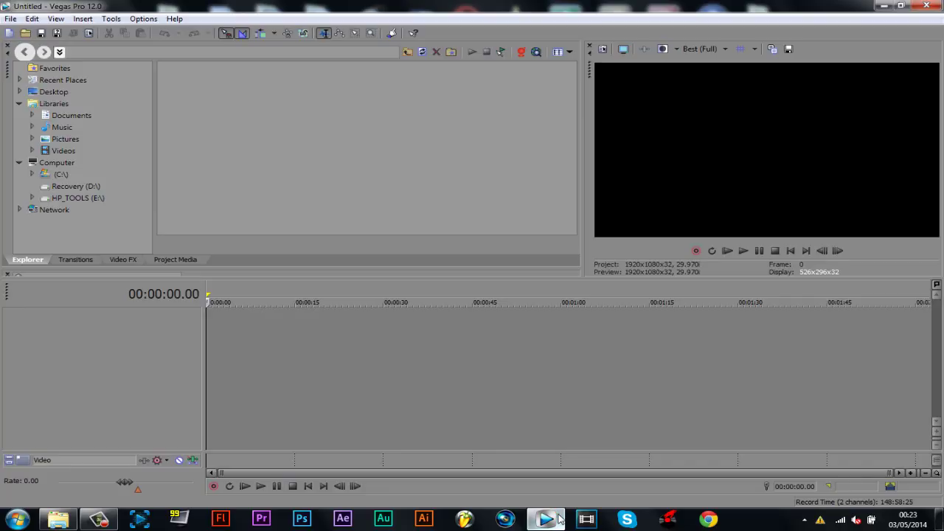
Drag the FIFA pack-opening recording from its folder onto the Vegas timeline
{"action": "left_click", "coordinate": [557, 511]}
{"action": "left_click", "coordinate": [58, 519]}
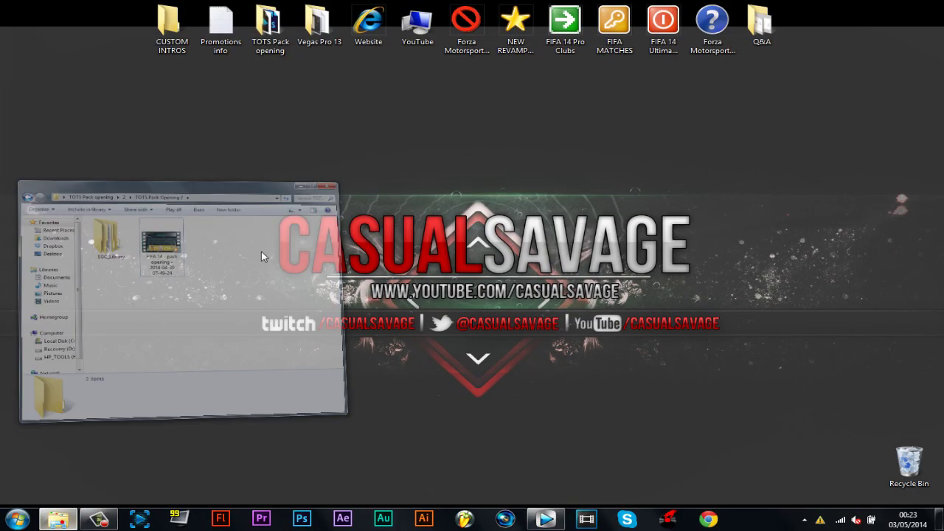
{"action": "left_click_drag", "start_coordinate": [213, 121], "coordinate": [217, 329]}
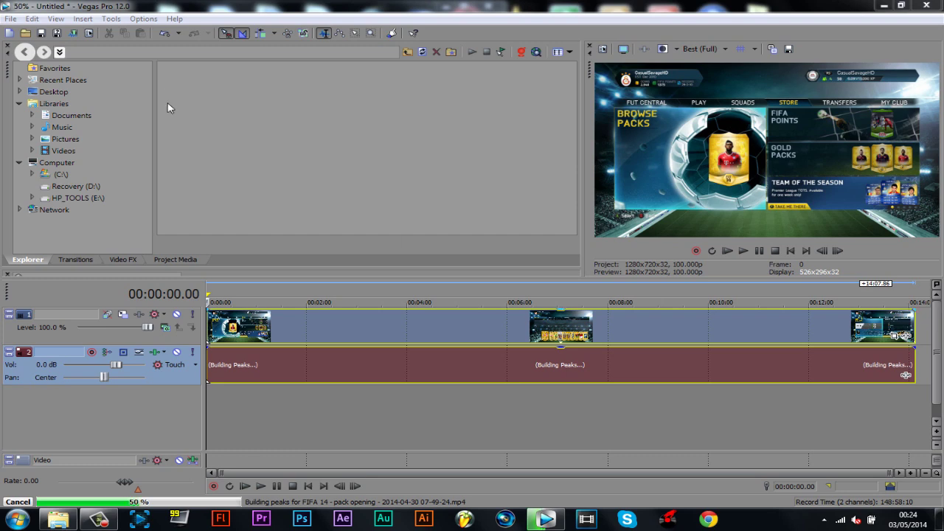
Check the FIFA clip's properties, then shorten the event to about 25 seconds
{"action": "left_click", "coordinate": [239, 338]}
{"action": "right_click", "coordinate": [239, 338]}
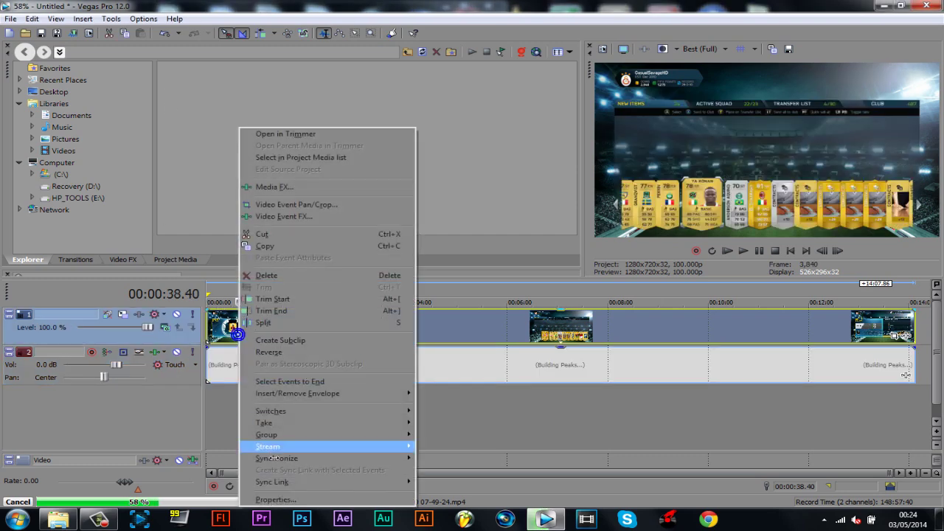
{"action": "left_click", "coordinate": [255, 448]}
{"action": "left_click", "coordinate": [509, 391]}
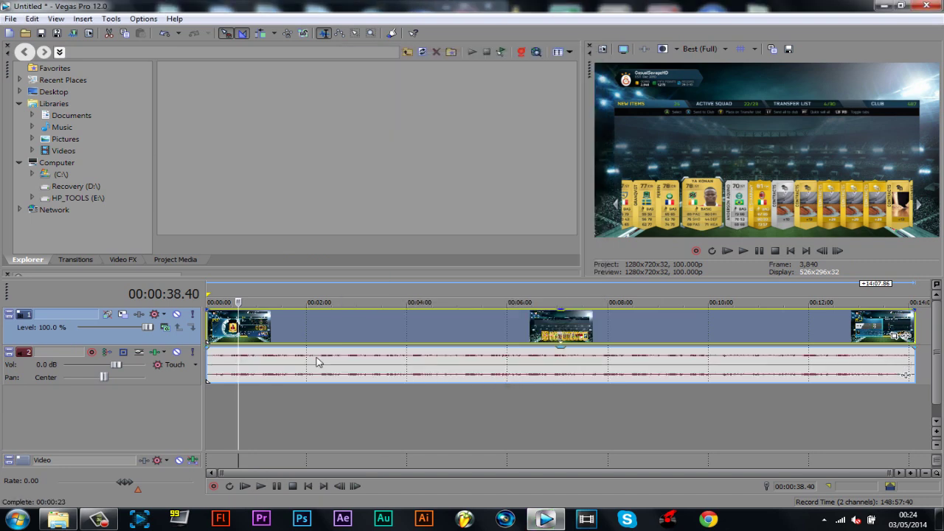
{"action": "left_click_drag", "start_coordinate": [922, 344], "coordinate": [233, 336]}
Zoom in on the short FIFA clip and place the cursor about 6 seconds in
{"action": "key", "text": "End"}
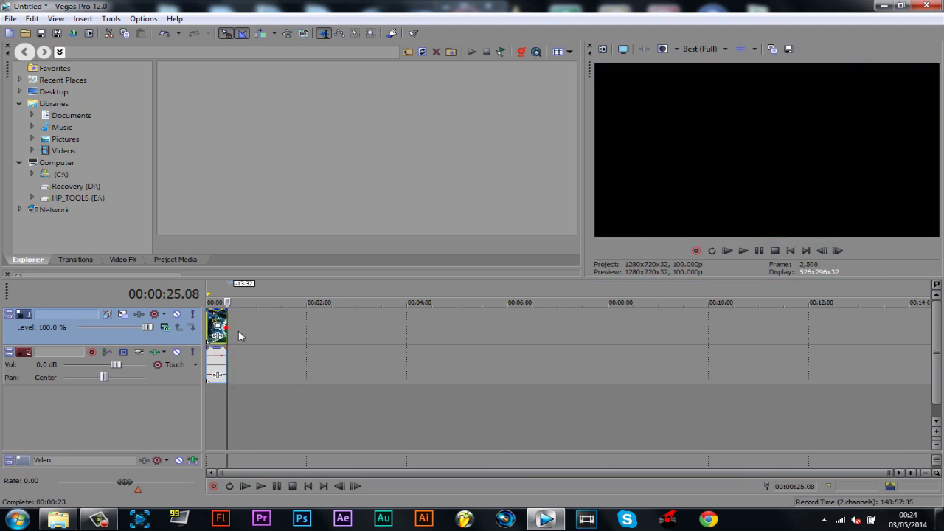
{"action": "scroll", "coordinate": [221, 338], "scroll_direction": "up", "scroll_amount": 4}
{"action": "scroll", "coordinate": [219, 338], "scroll_direction": "up", "scroll_amount": 2}
{"action": "key", "text": "Home"}
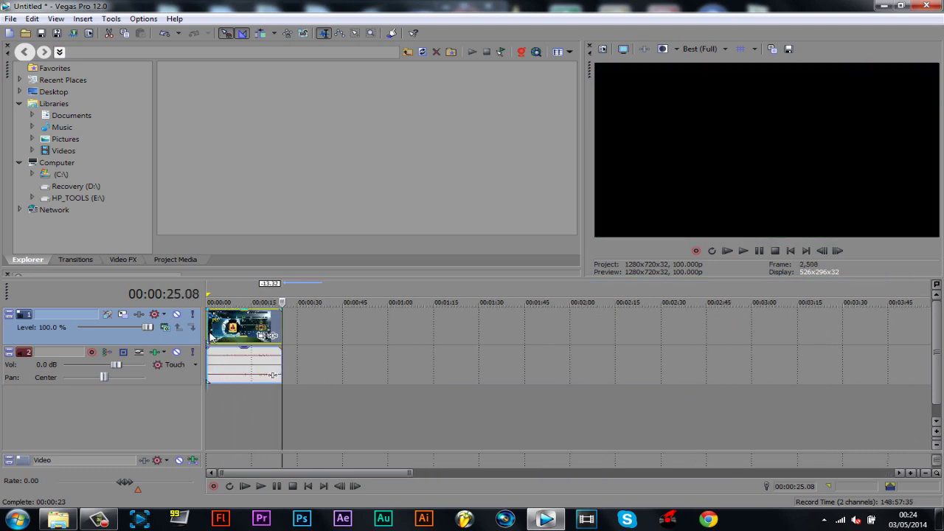
{"action": "left_click", "coordinate": [215, 337]}
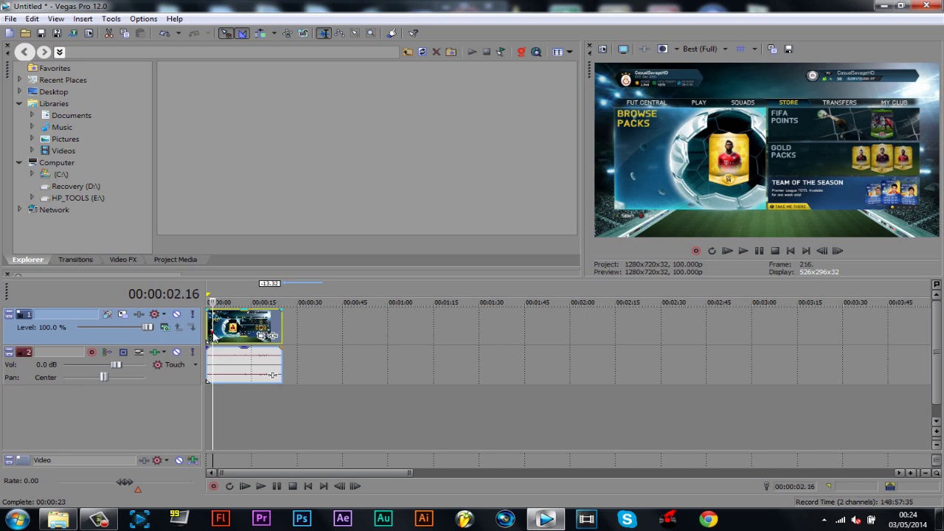
{"action": "left_click", "coordinate": [218, 337]}
{"action": "left_click", "coordinate": [225, 338]}
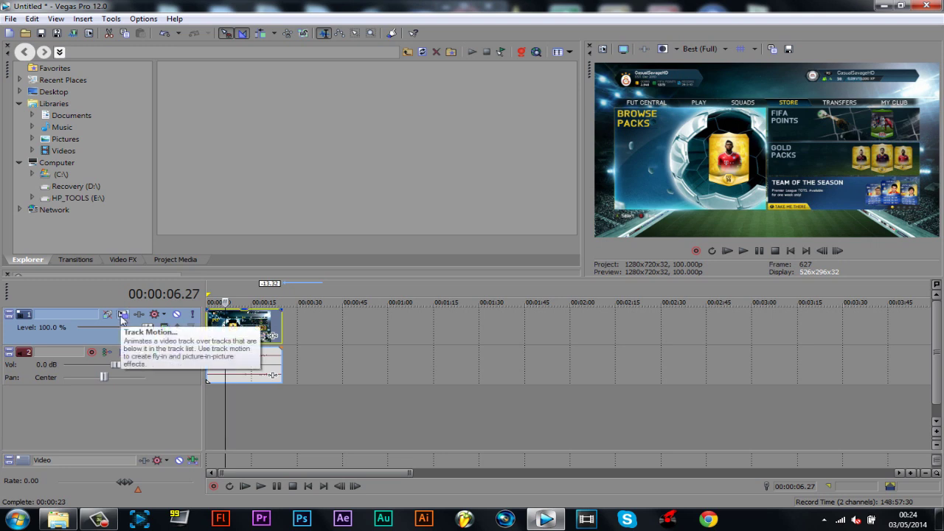
Trim the FIFA clip to end near 15.5 seconds and cue it at about 5.8 seconds
{"action": "left_click", "coordinate": [122, 317]}
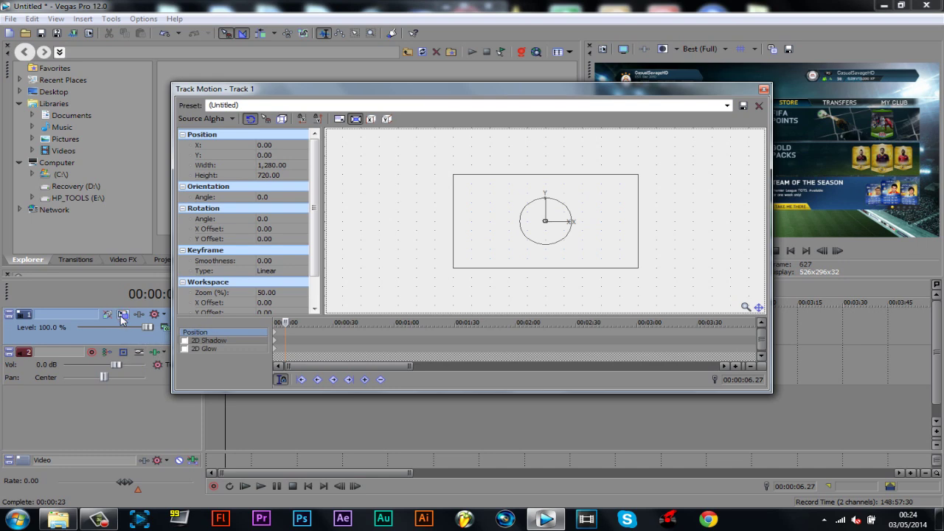
{"action": "left_click_drag", "start_coordinate": [436, 88], "coordinate": [474, 142]}
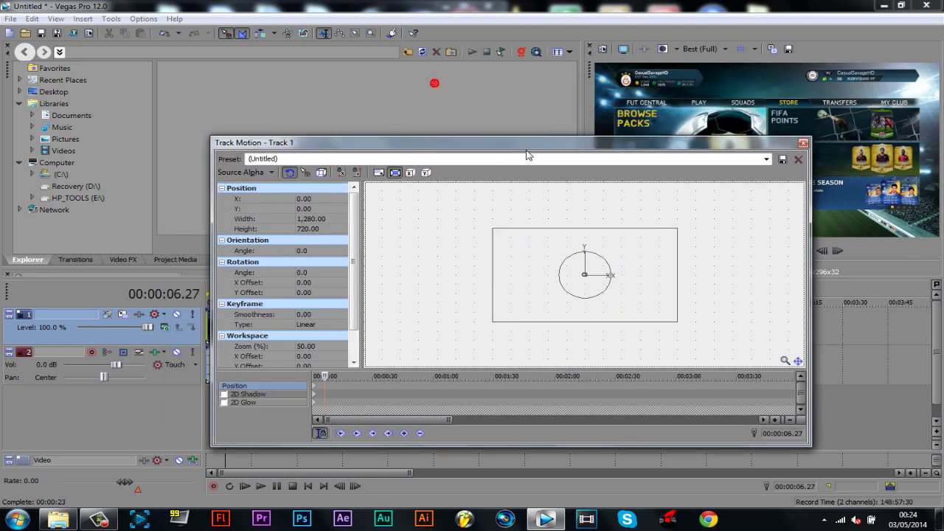
{"action": "left_click", "coordinate": [803, 142]}
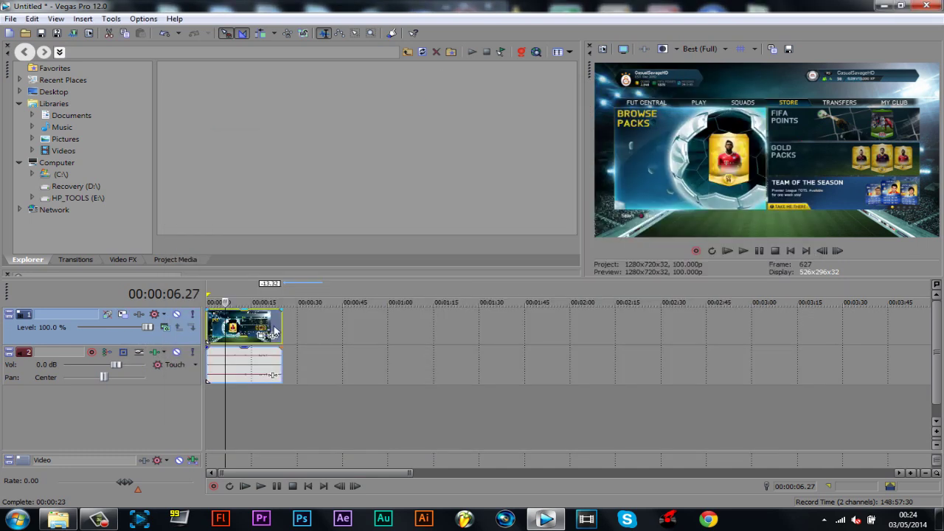
{"action": "left_click", "coordinate": [279, 332]}
{"action": "left_click_drag", "start_coordinate": [290, 334], "coordinate": [261, 334]}
{"action": "left_click", "coordinate": [224, 326]}
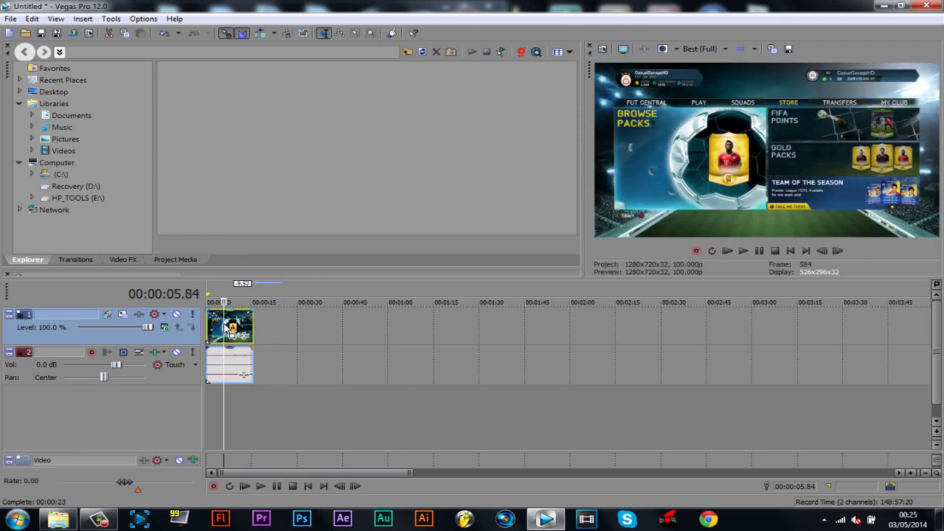
Spin track 1's frame roughly two full turns in Track Motion, then play from the start
{"action": "left_click", "coordinate": [123, 316]}
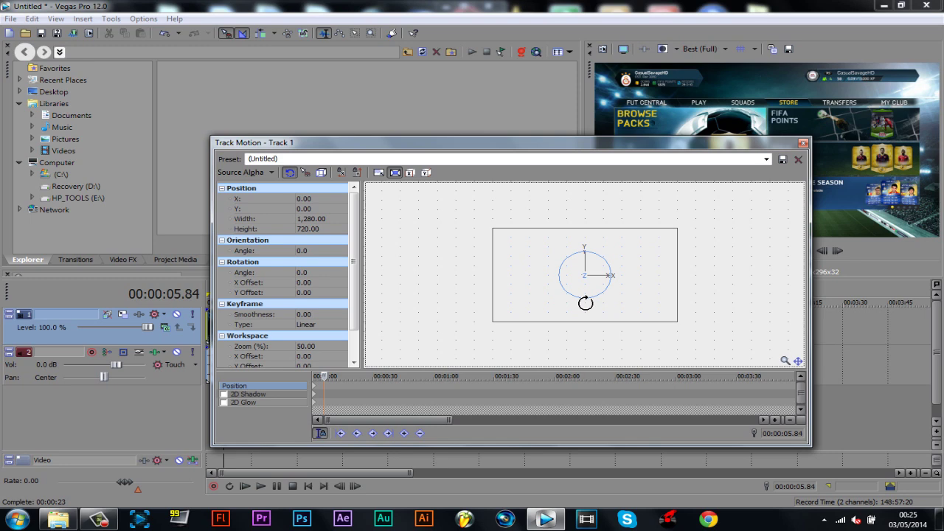
{"action": "left_click_drag", "start_coordinate": [585, 303], "coordinate": [555, 354]}
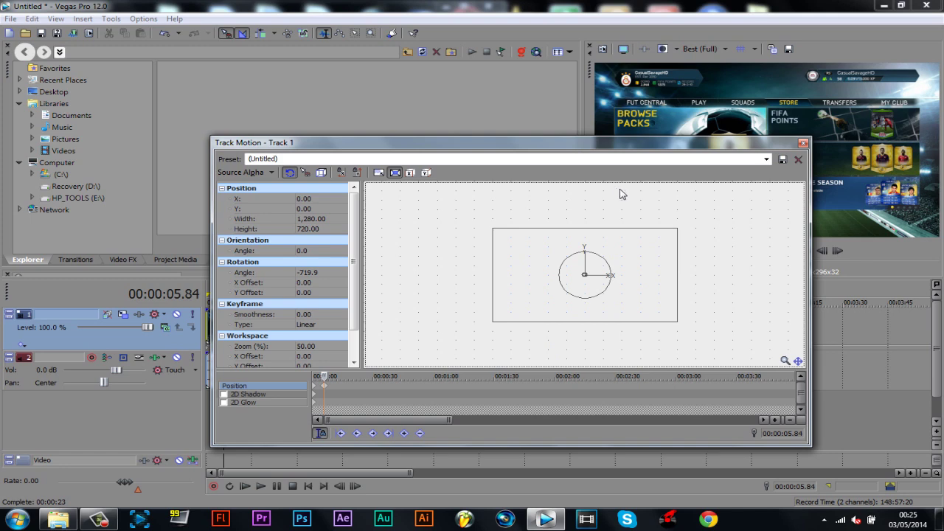
{"action": "left_click", "coordinate": [804, 145]}
{"action": "left_click", "coordinate": [727, 251]}
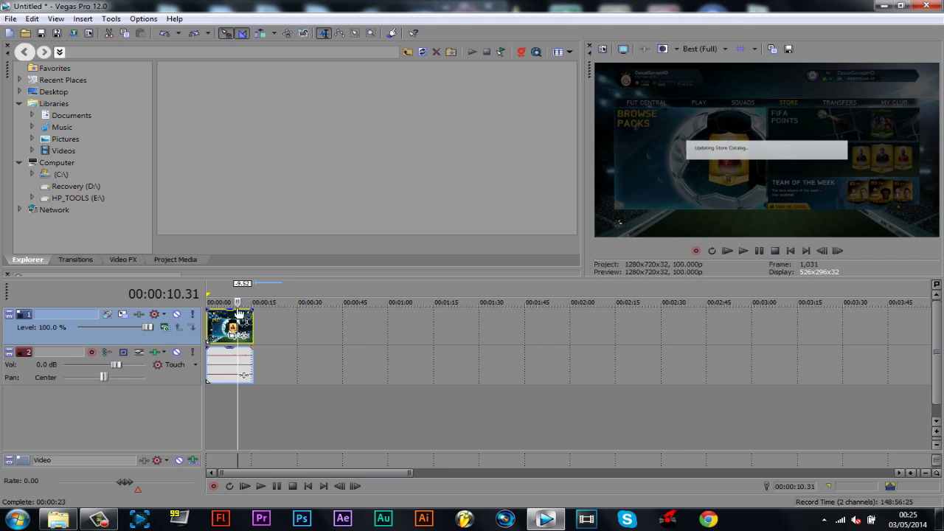
Cue back near 5.8 seconds, recheck track 1's motion, and open Event Pan/Crop for the FIFA clip
{"action": "left_click", "coordinate": [228, 327]}
{"action": "left_click", "coordinate": [123, 315]}
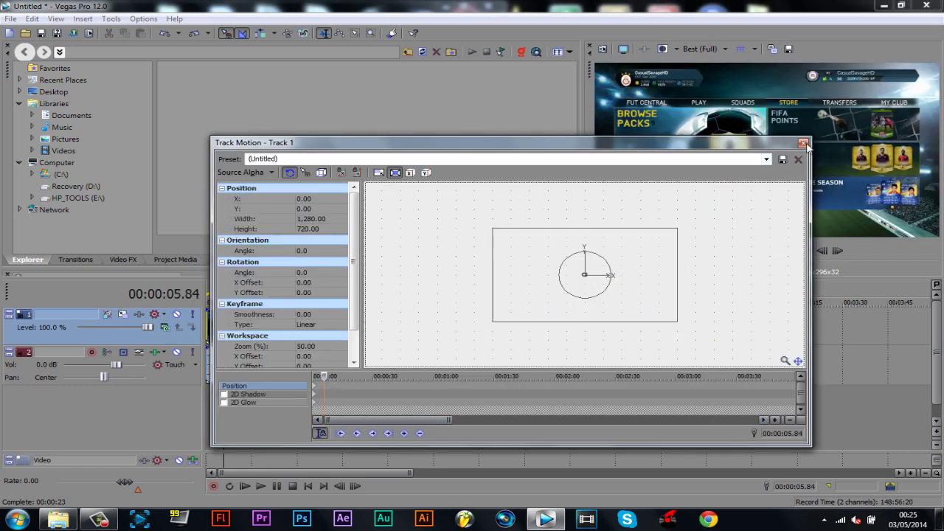
{"action": "left_click", "coordinate": [804, 143]}
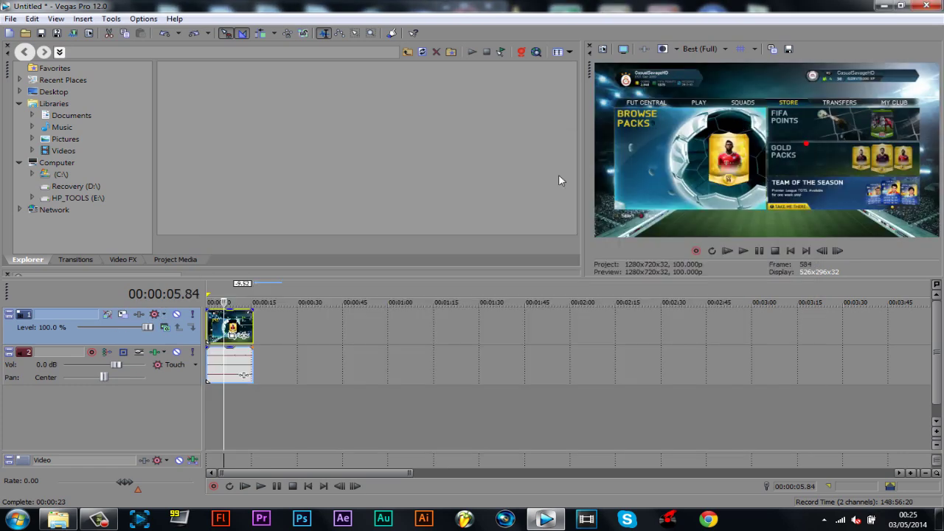
{"action": "left_click", "coordinate": [249, 328]}
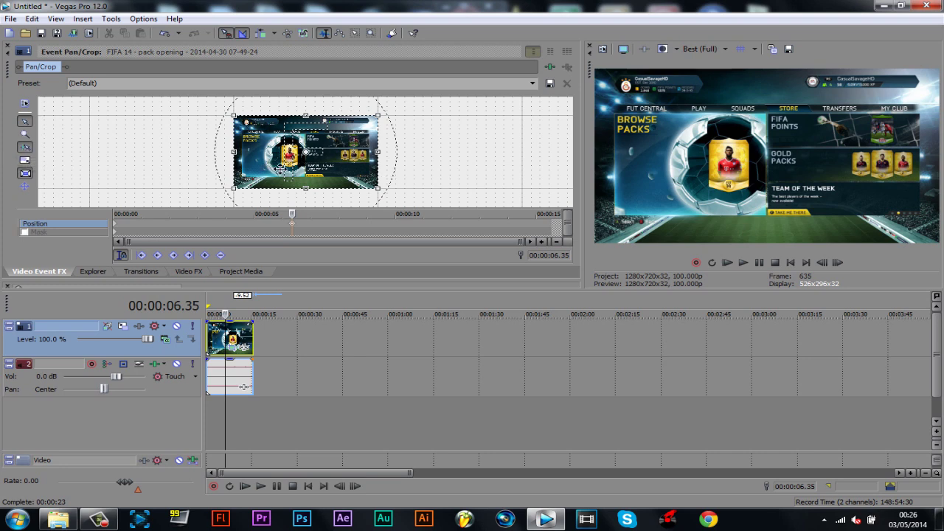
{"action": "left_click_drag", "start_coordinate": [399, 173], "coordinate": [477, 190]}
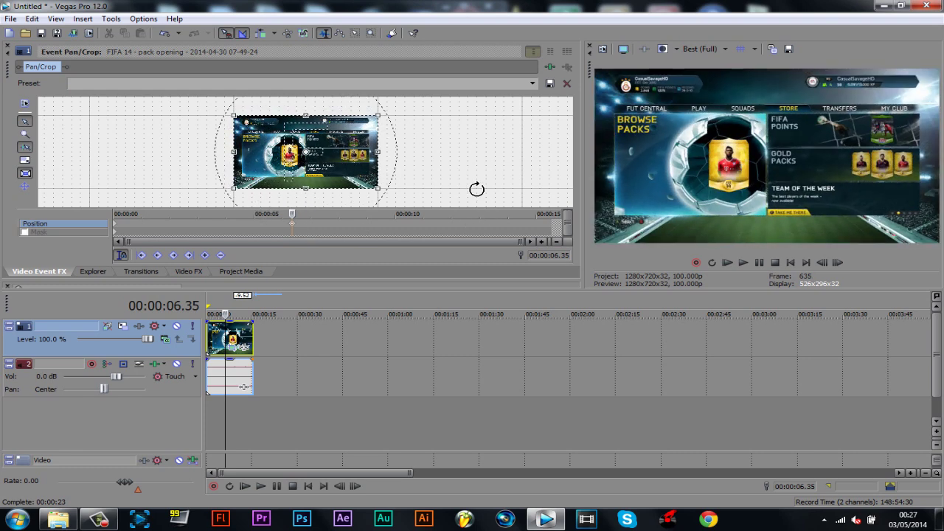
{"action": "left_click", "coordinate": [729, 263]}
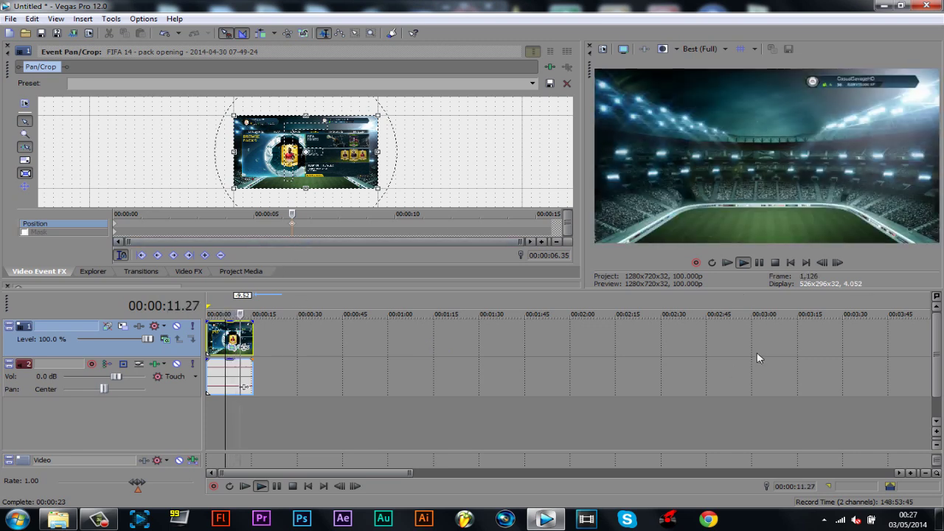
{"action": "left_click", "coordinate": [759, 263]}
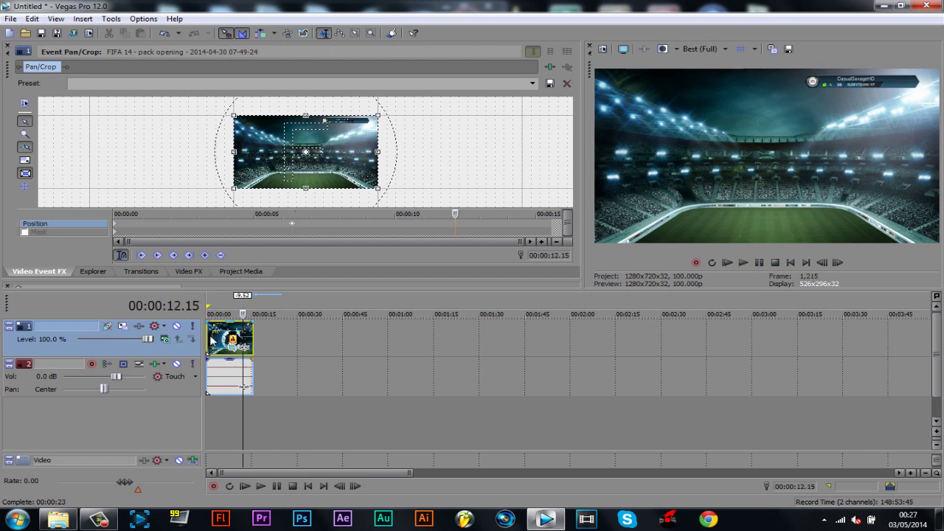
{"action": "left_click", "coordinate": [212, 339]}
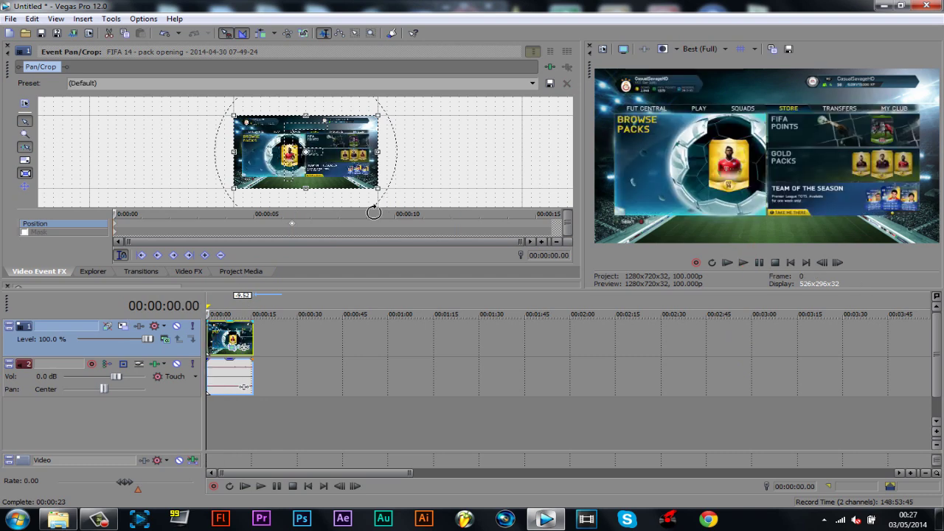
{"action": "left_click_drag", "start_coordinate": [396, 176], "coordinate": [301, 223]}
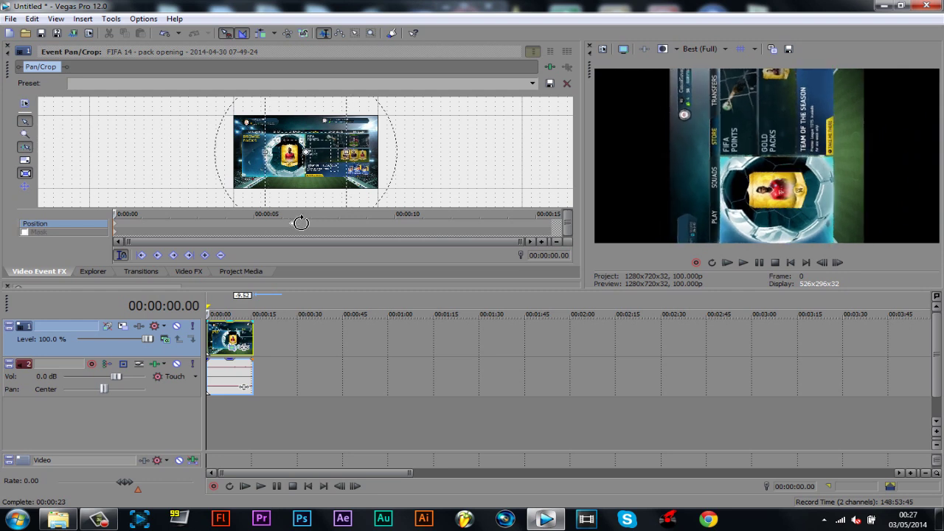
{"action": "right_click", "coordinate": [307, 195]}
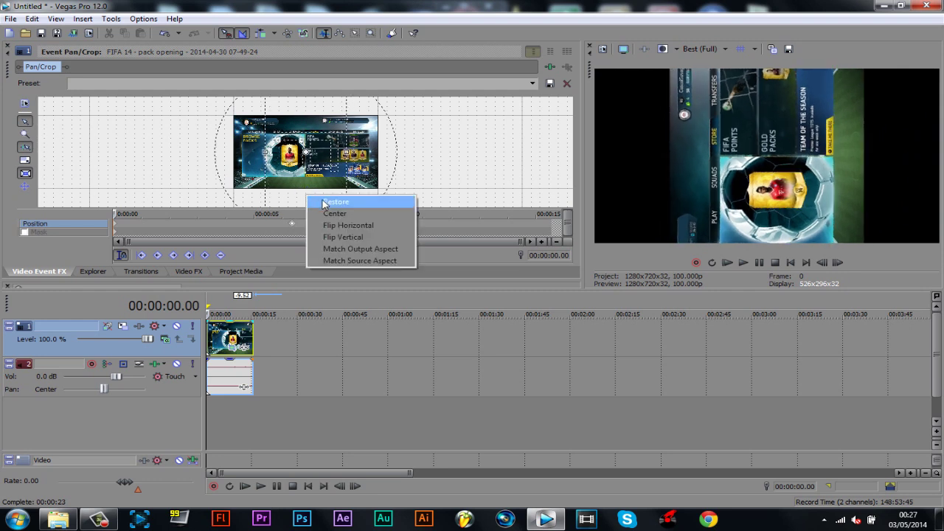
{"action": "left_click", "coordinate": [318, 199]}
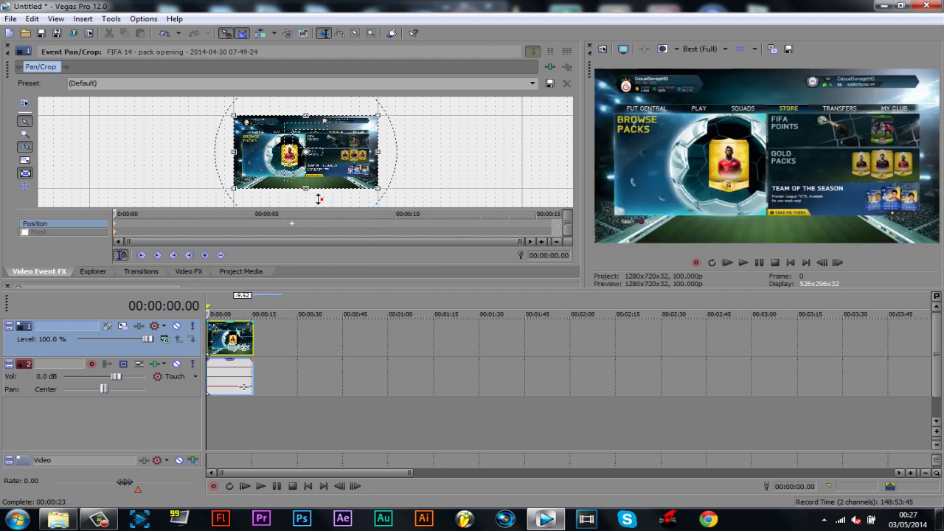
{"action": "left_click", "coordinate": [123, 326]}
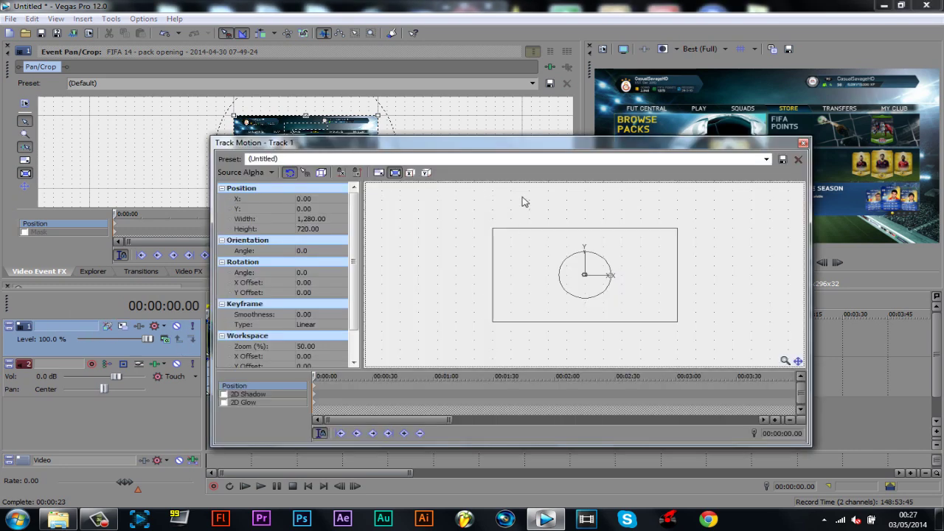
Rotate track 1 in Track Motion until the Rotation Angle reads exactly -90.0
{"action": "left_click_drag", "start_coordinate": [543, 144], "coordinate": [502, 168]}
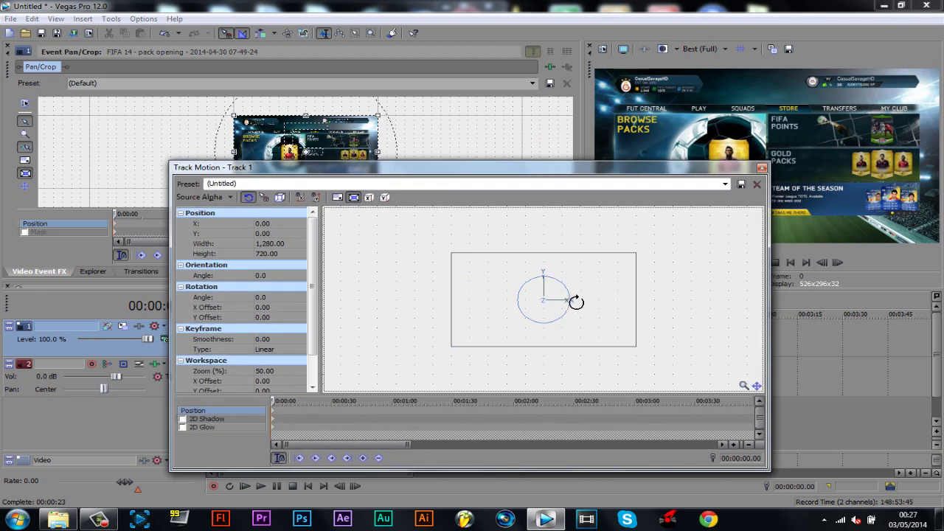
{"action": "left_click_drag", "start_coordinate": [576, 303], "coordinate": [543, 273]}
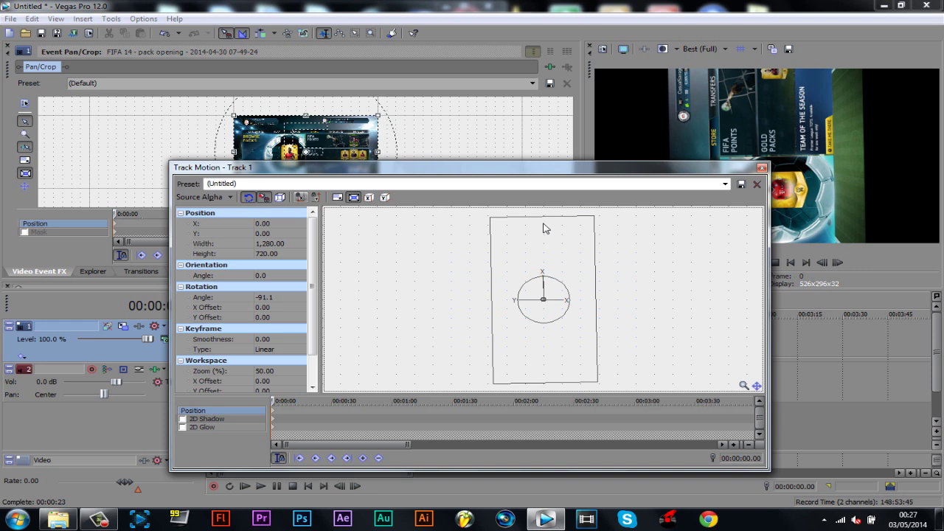
{"action": "left_click_drag", "start_coordinate": [542, 288], "coordinate": [539, 288]}
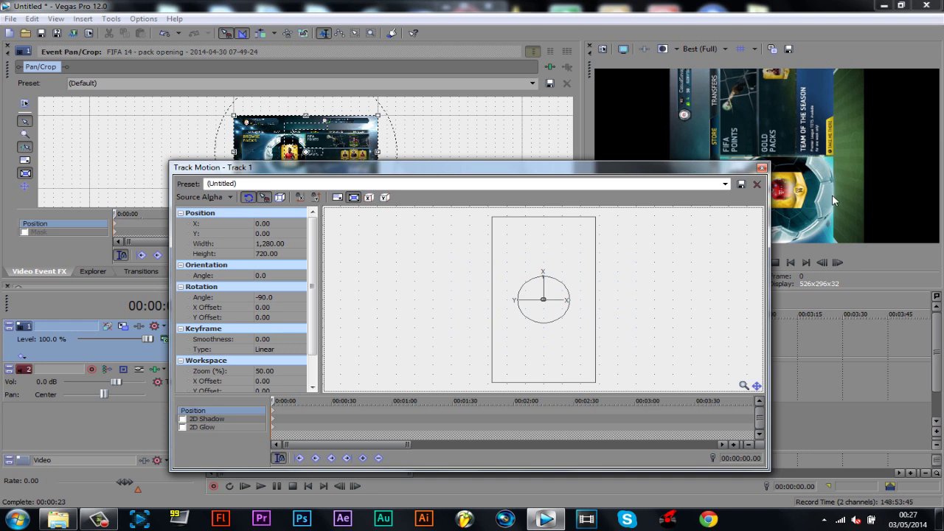
Close the Track Motion window, keeping the -90 degree track rotation
{"action": "left_click", "coordinate": [763, 168]}
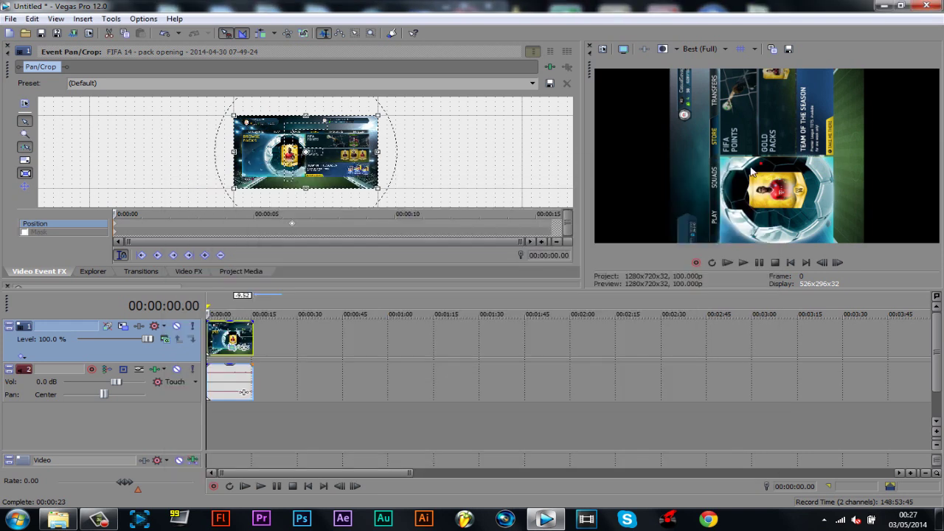